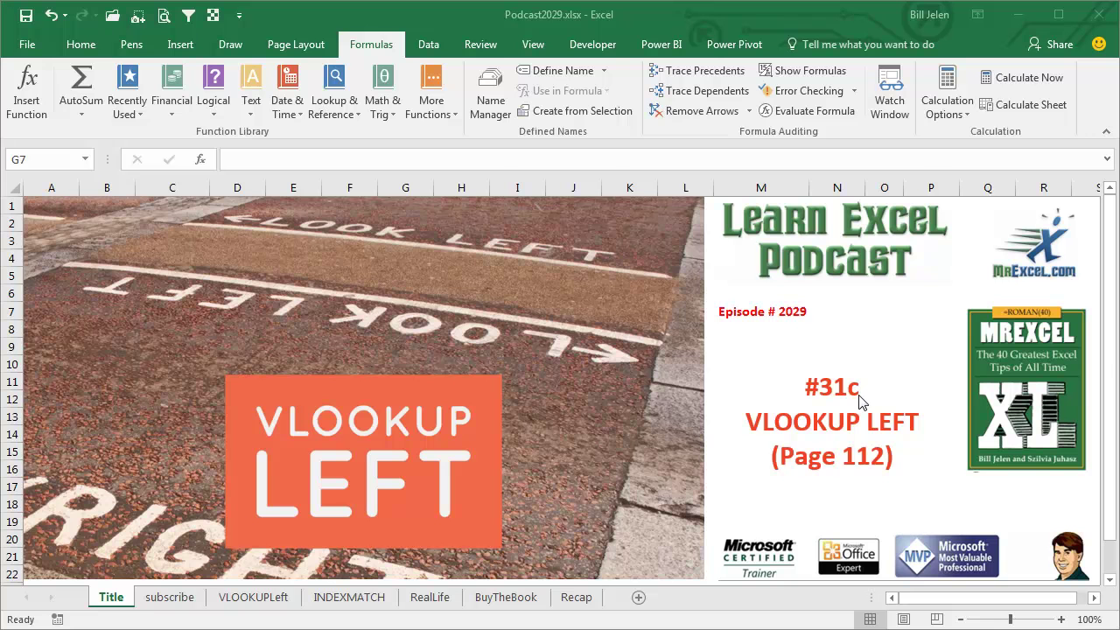
Focus the Podcast2029 workbook and switch to the subscribe sheet.
click(175, 600)
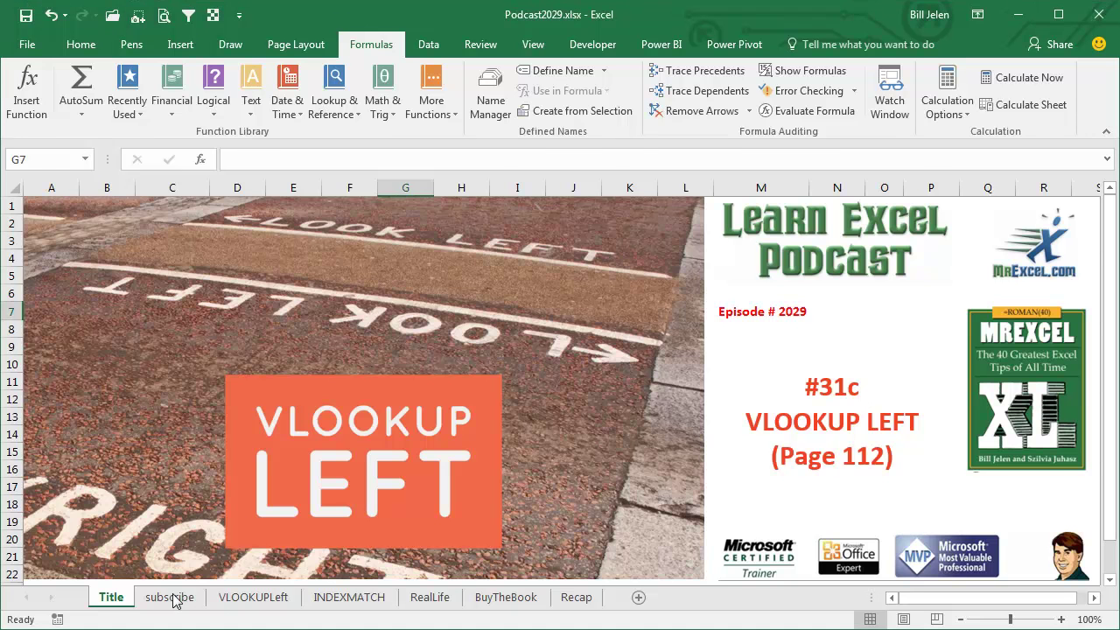
click(175, 599)
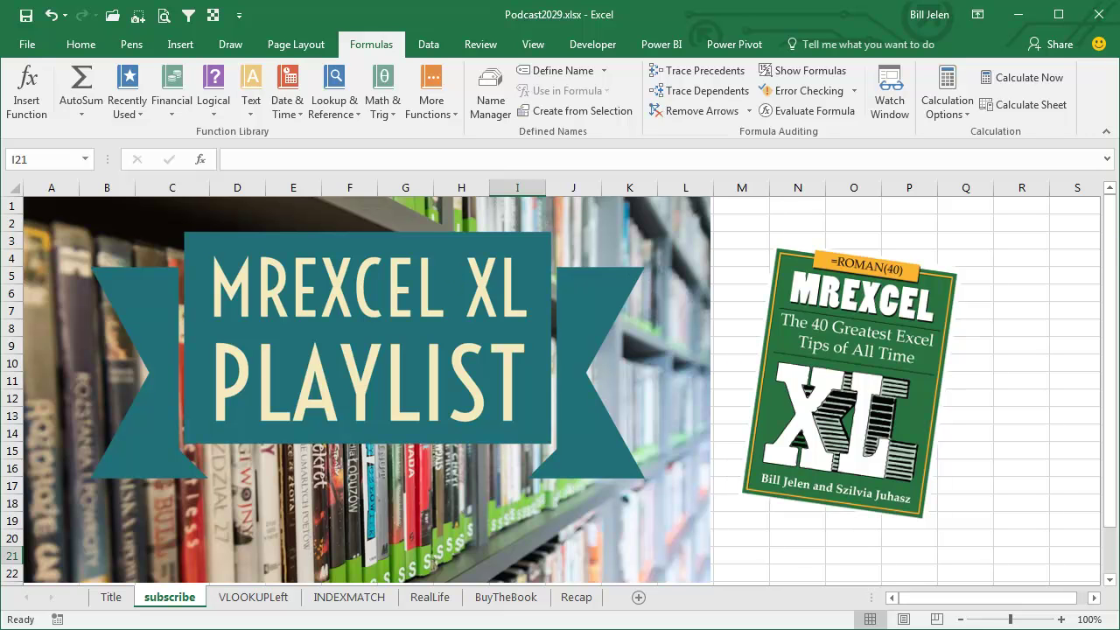
click(261, 599)
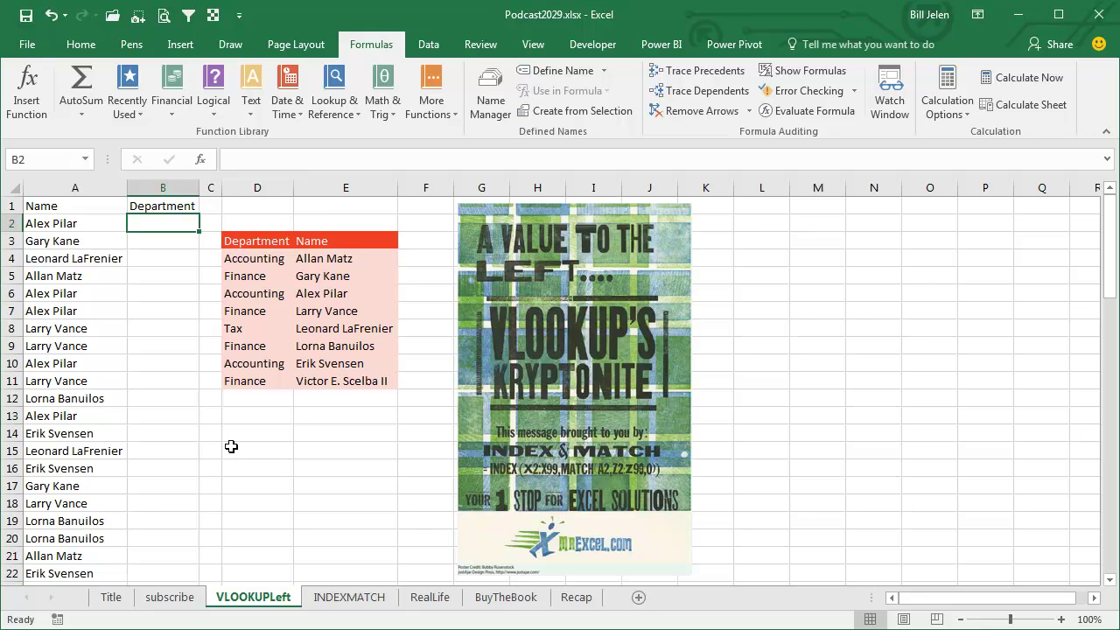
text(=V)
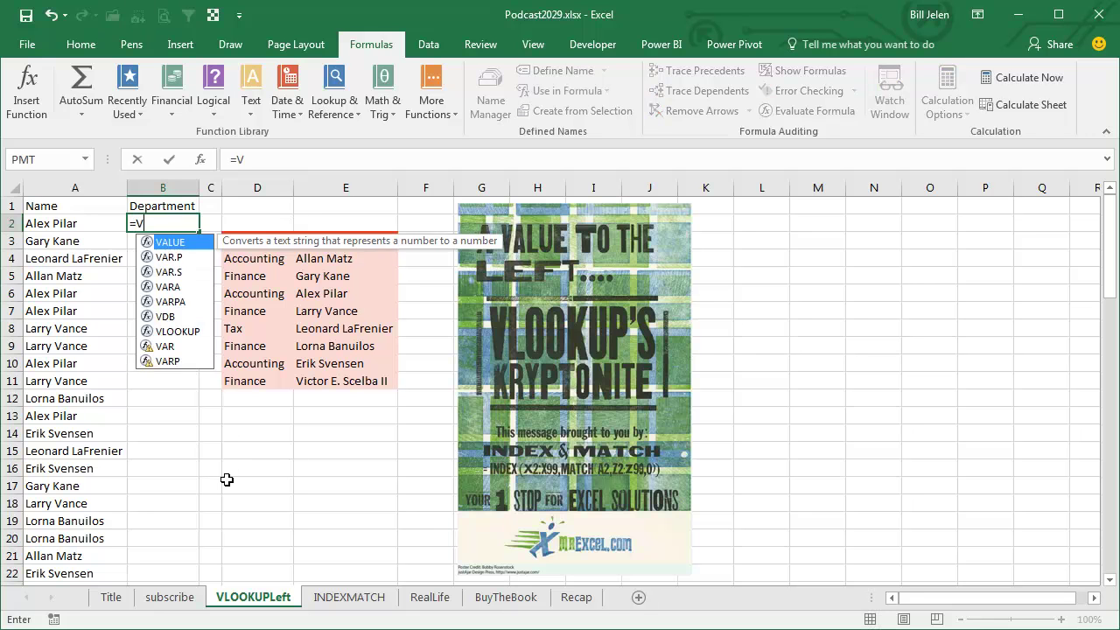
text(LOOKUP()
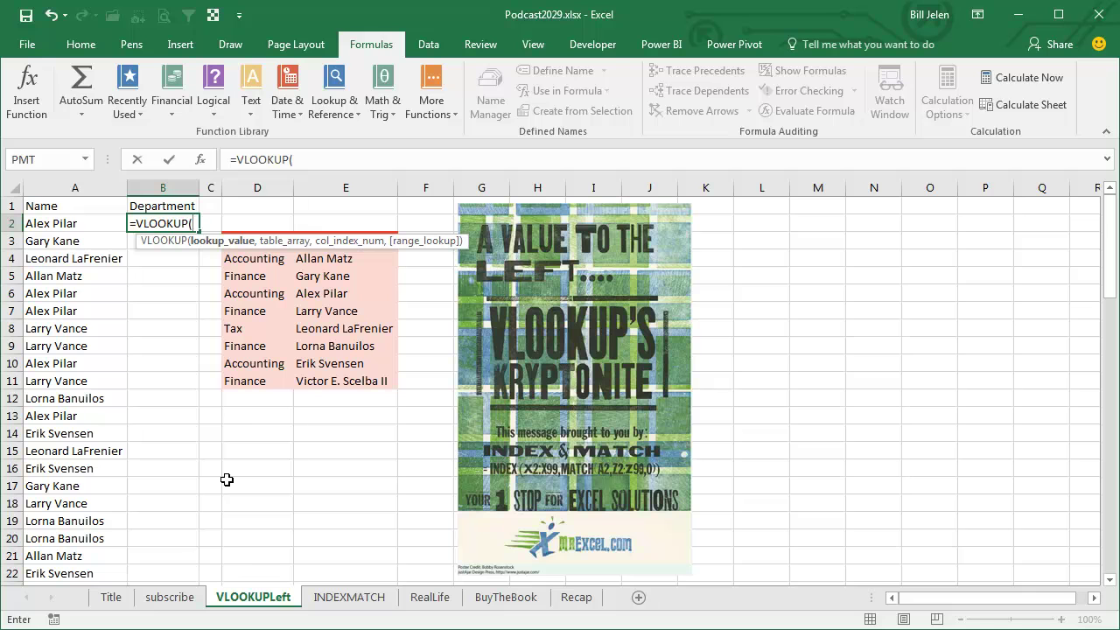
key(Left)
text(,)
key(Down)
key(Down)
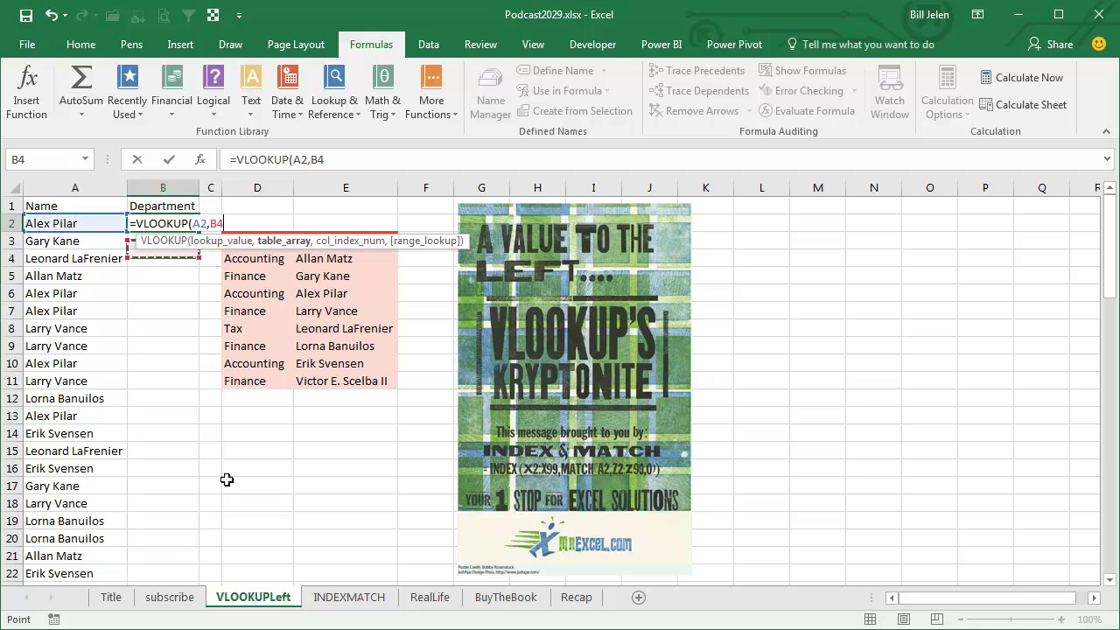
key(Right)
key(Right)
key(Right)
key(ctrl+shift+Down)
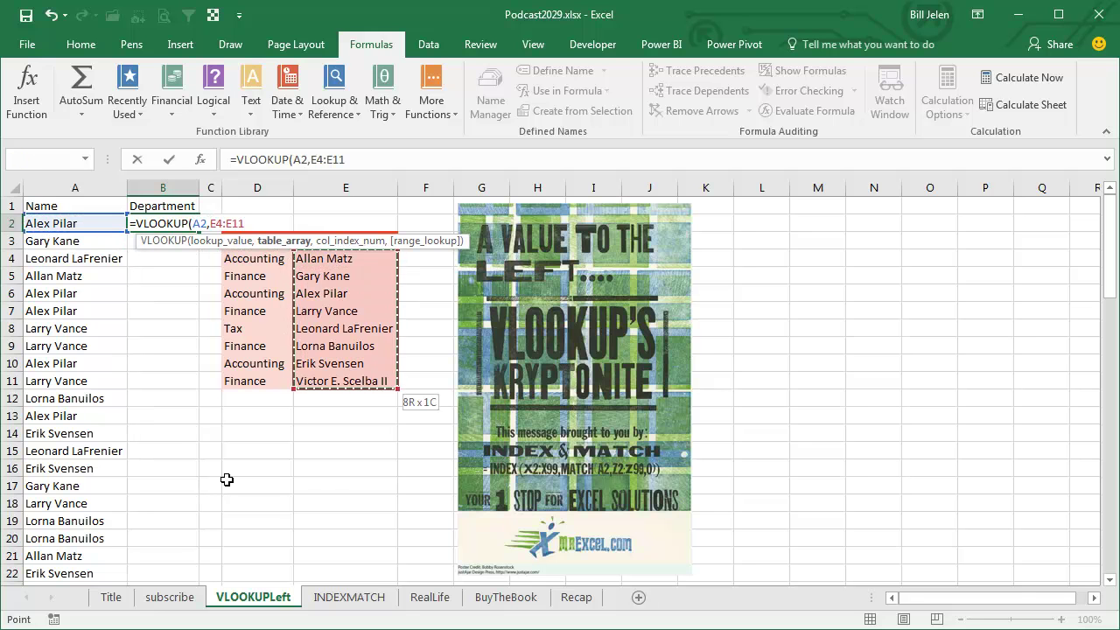
key(F4)
text(,-1)
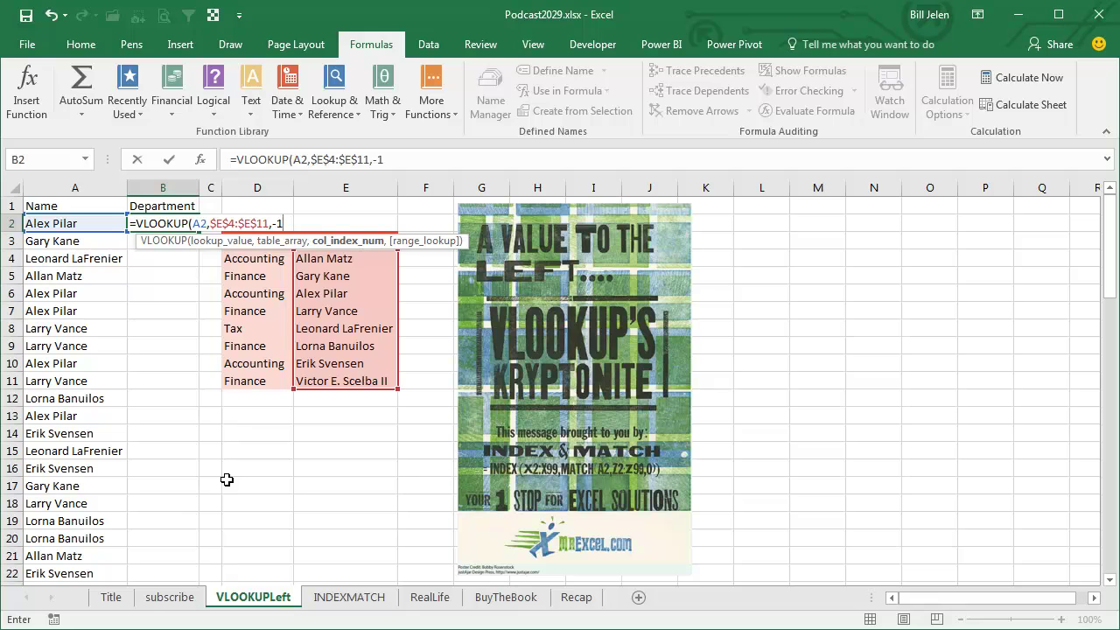
key(Escape)
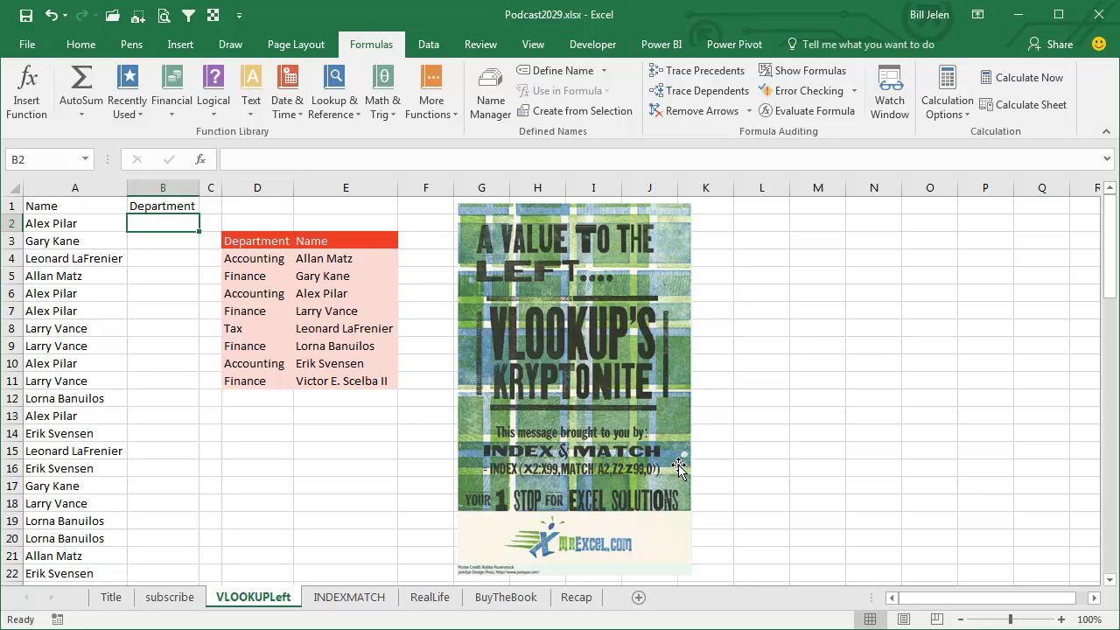
On the INDEXMATCH sheet, enter =MATCH(A2,$E$4:$E$11,0) in cell B2.
click(366, 597)
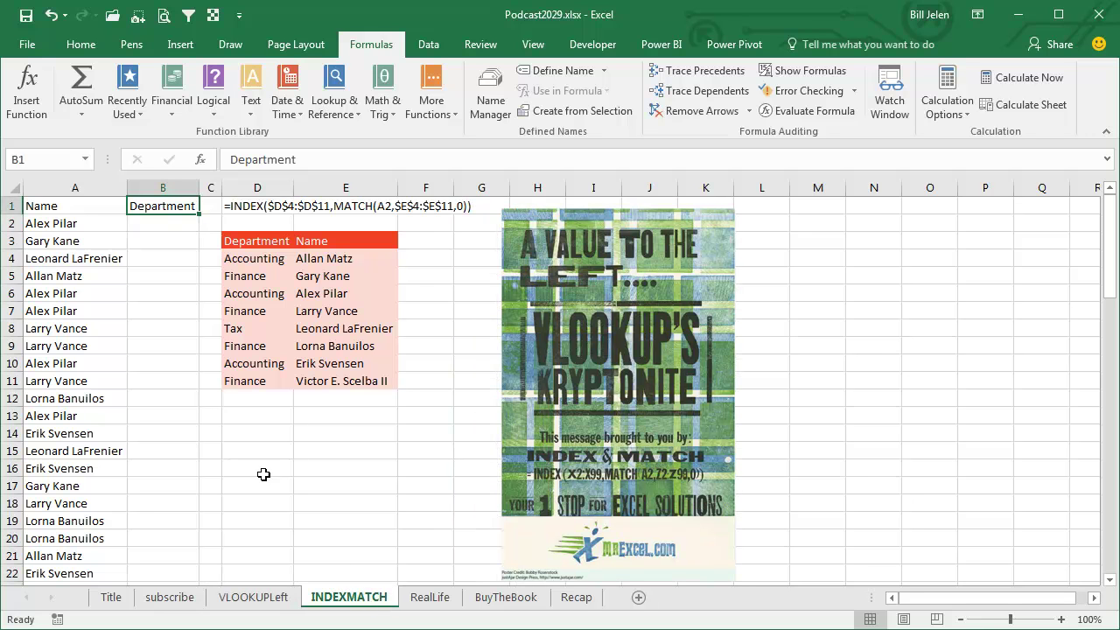
click(156, 227)
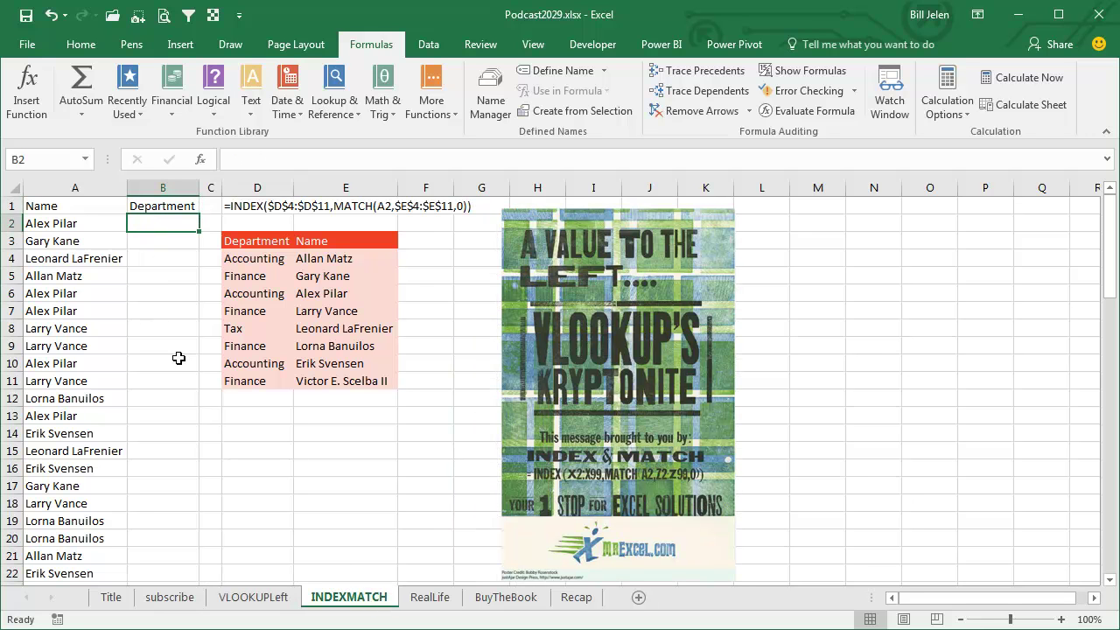
text(=match()
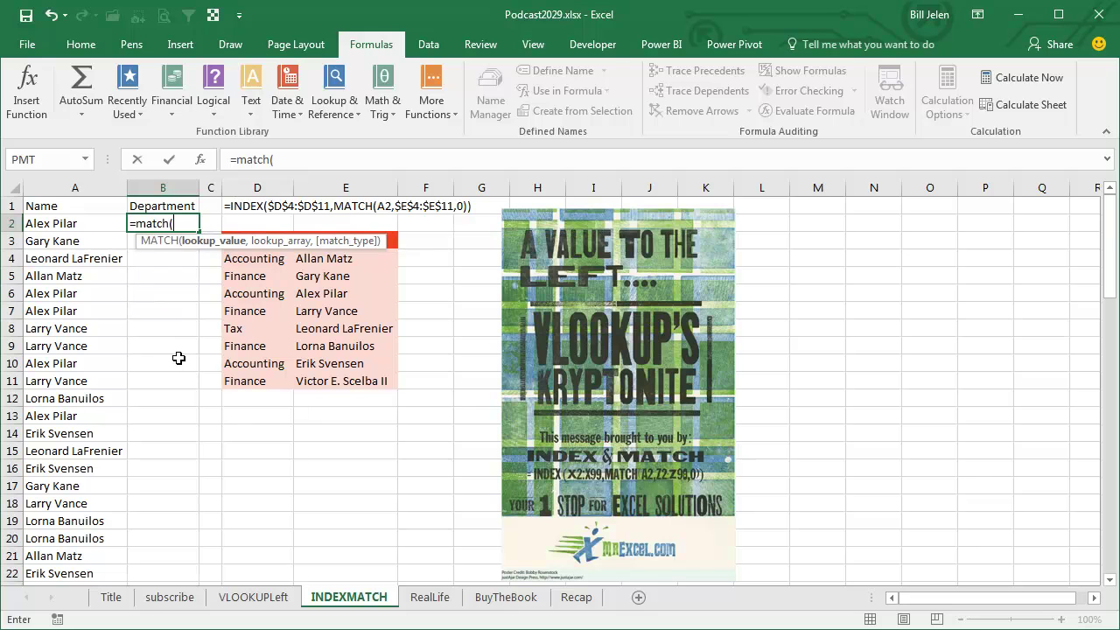
key(Left)
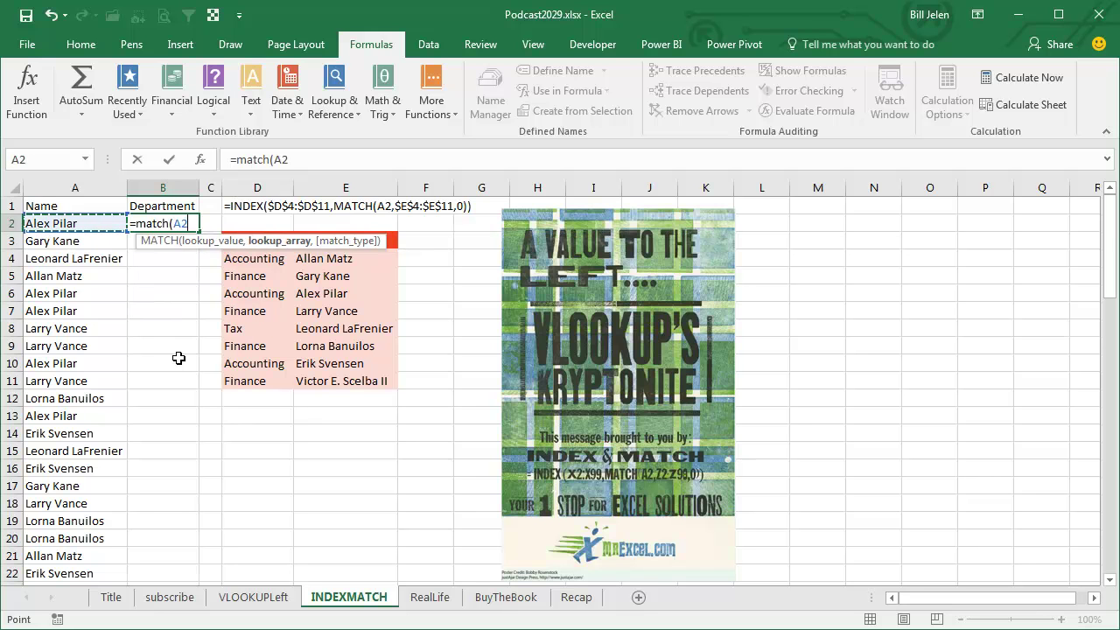
text(,)
key(Right)
key(Right)
key(Right)
key(Down)
key(Down)
key(ctrl+shift+Down)
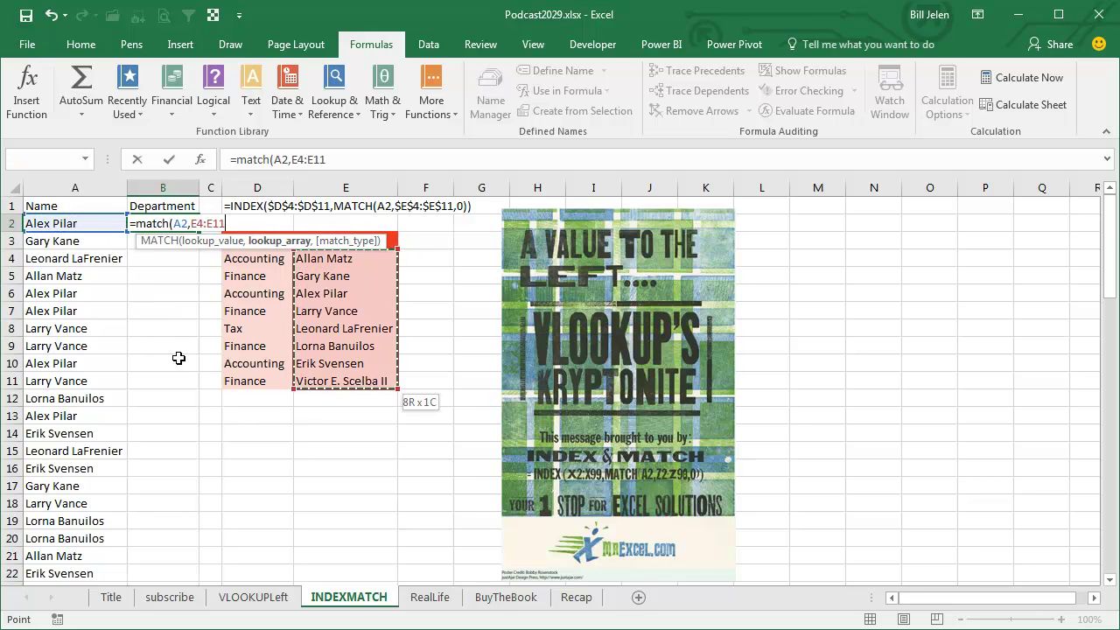
key(F4)
text(,0))
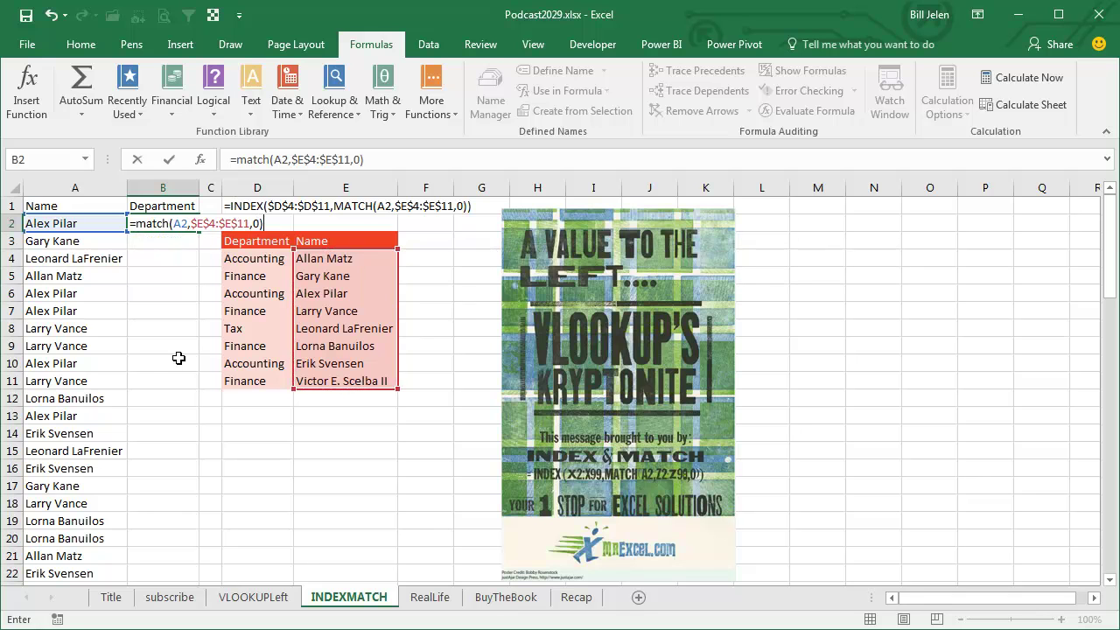
key(Return)
Fill the MATCH formula down column B, then reselect B2.
key(Up)
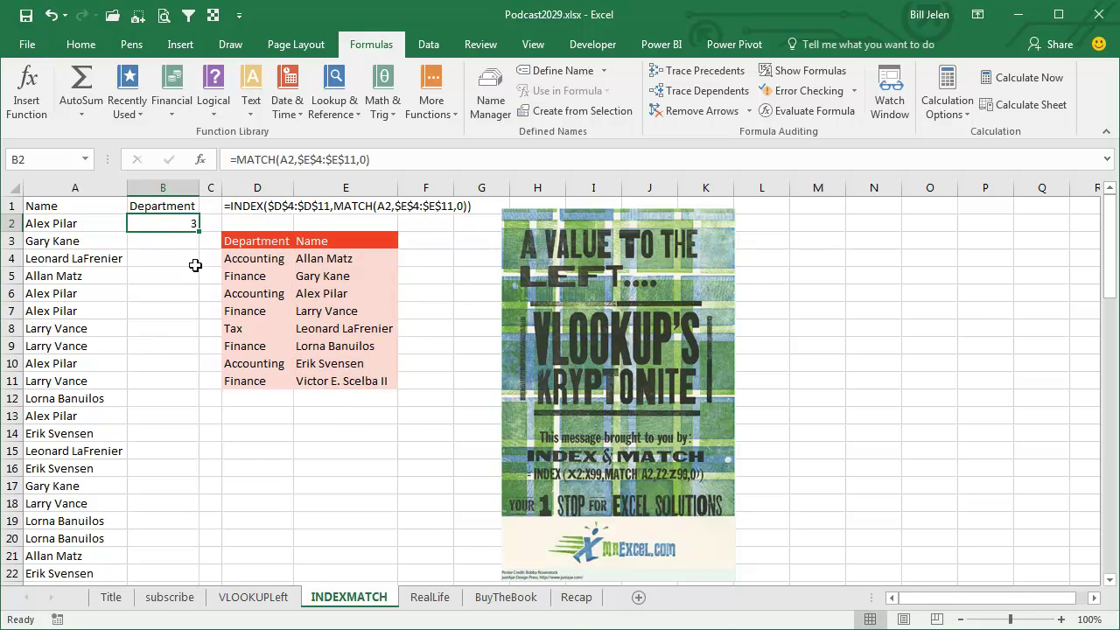
double_click(199, 231)
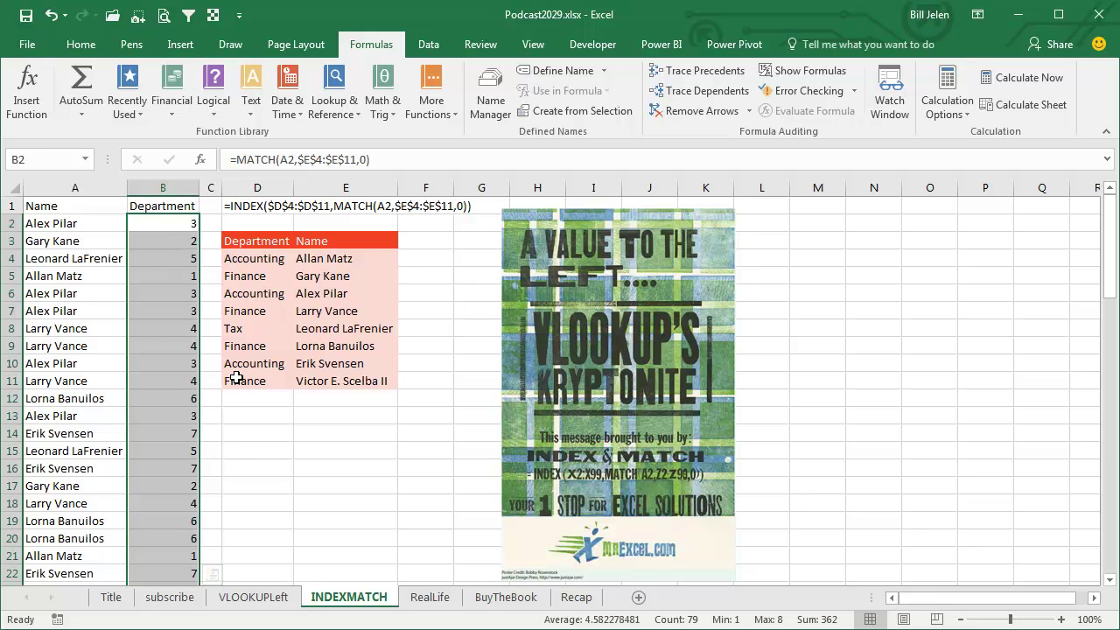
click(162, 225)
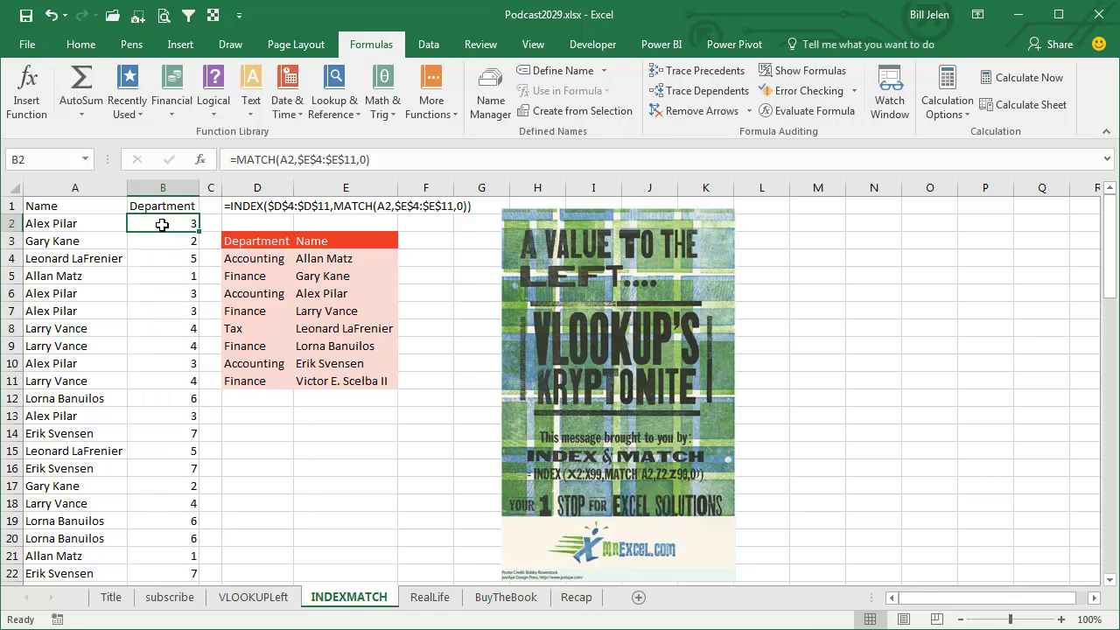
Change B2 to =INDEX($D$4:$D$11,MATCH(A2,$E$4:$E$11,0)) and fill it down column B.
double_click(162, 224)
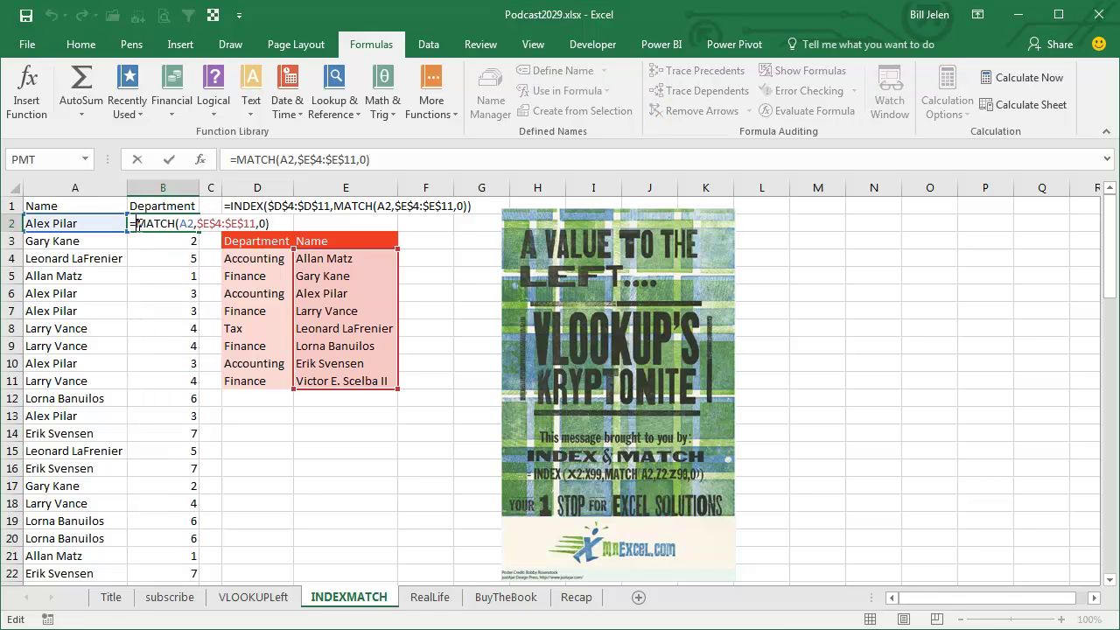
click(136, 224)
text(INDEX()
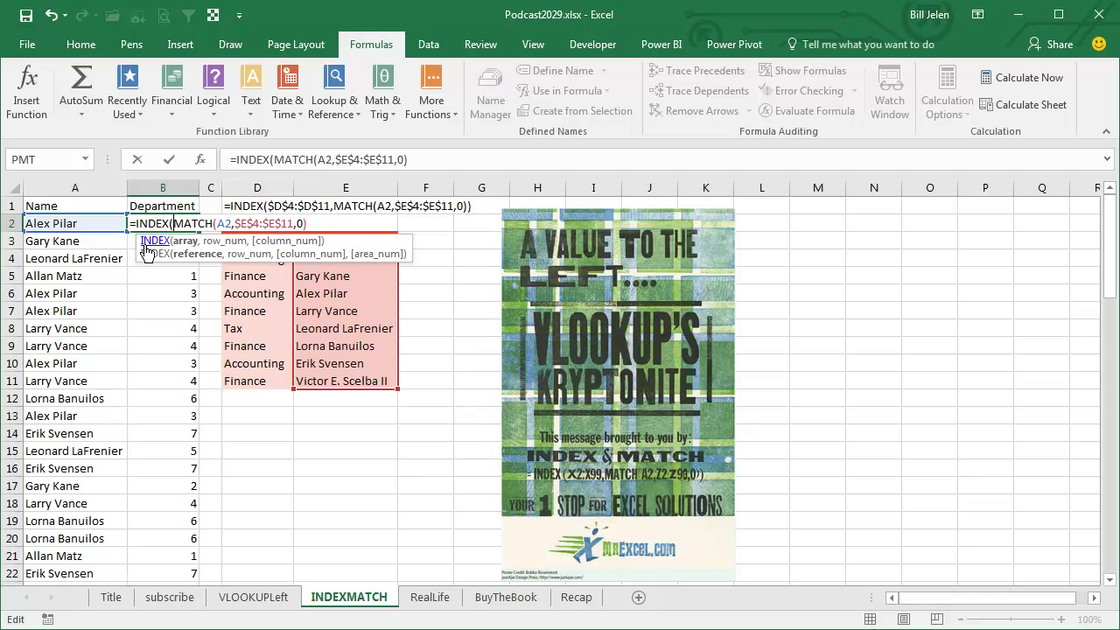
drag(255, 259, 254, 386)
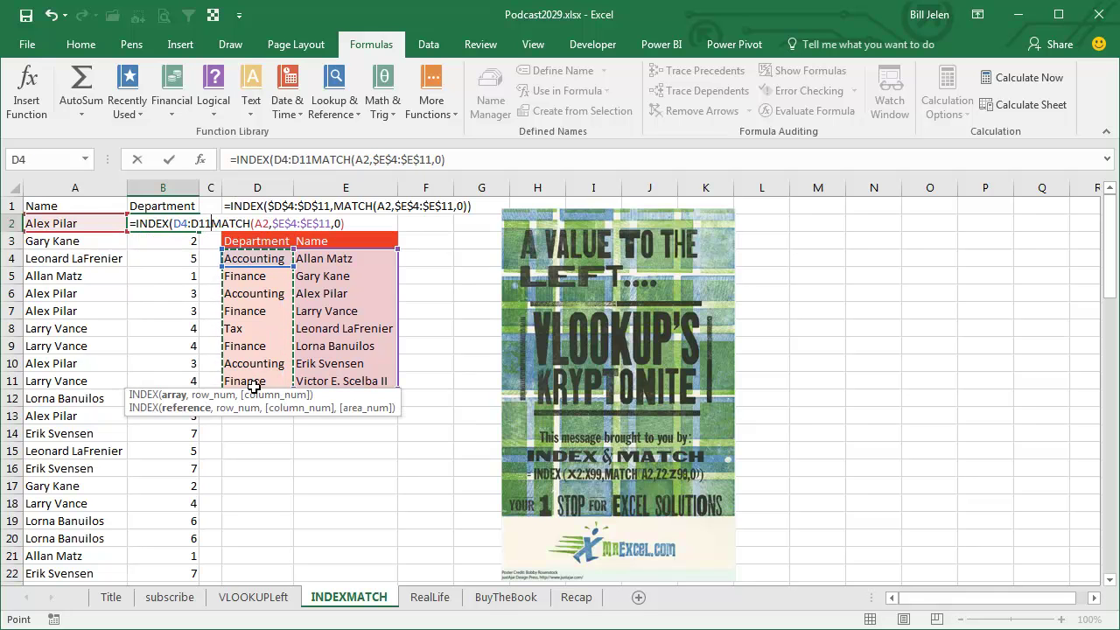
key(F4)
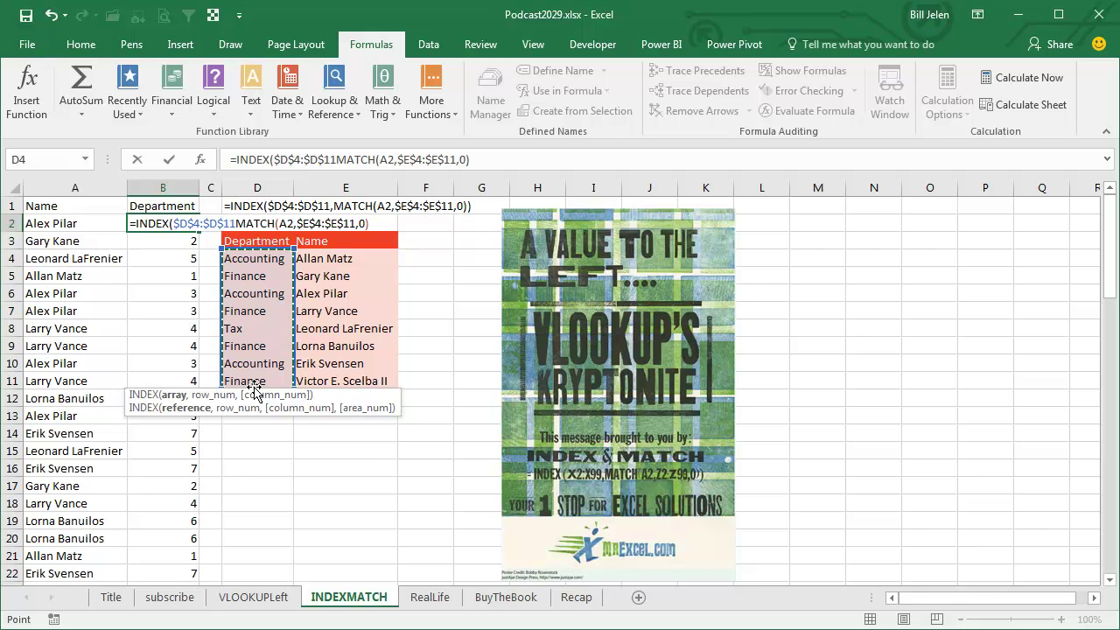
text(,)
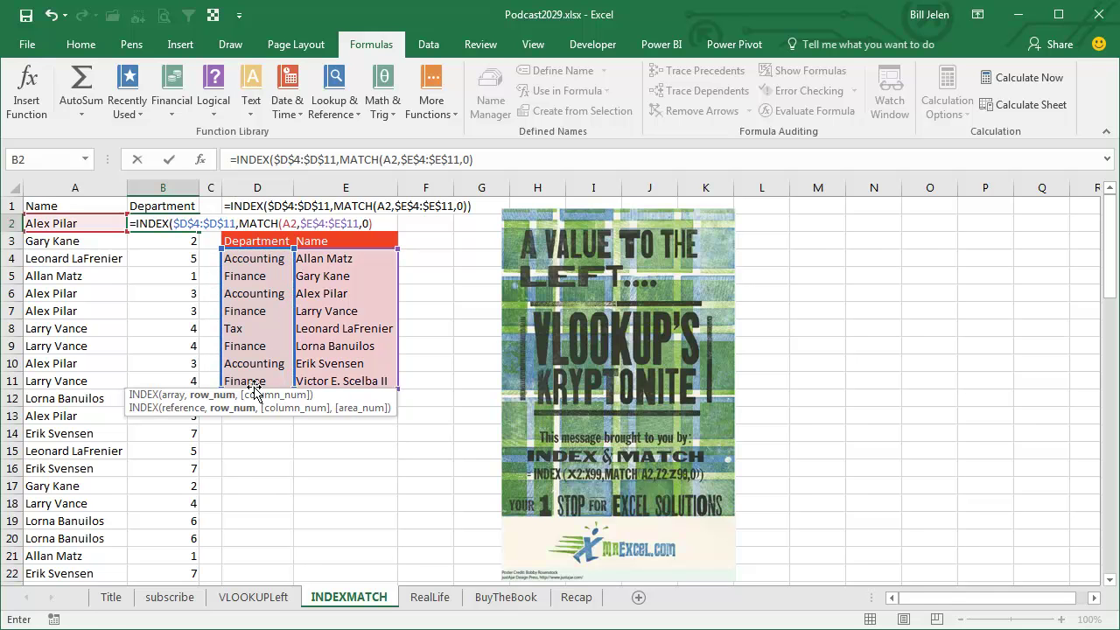
key(End)
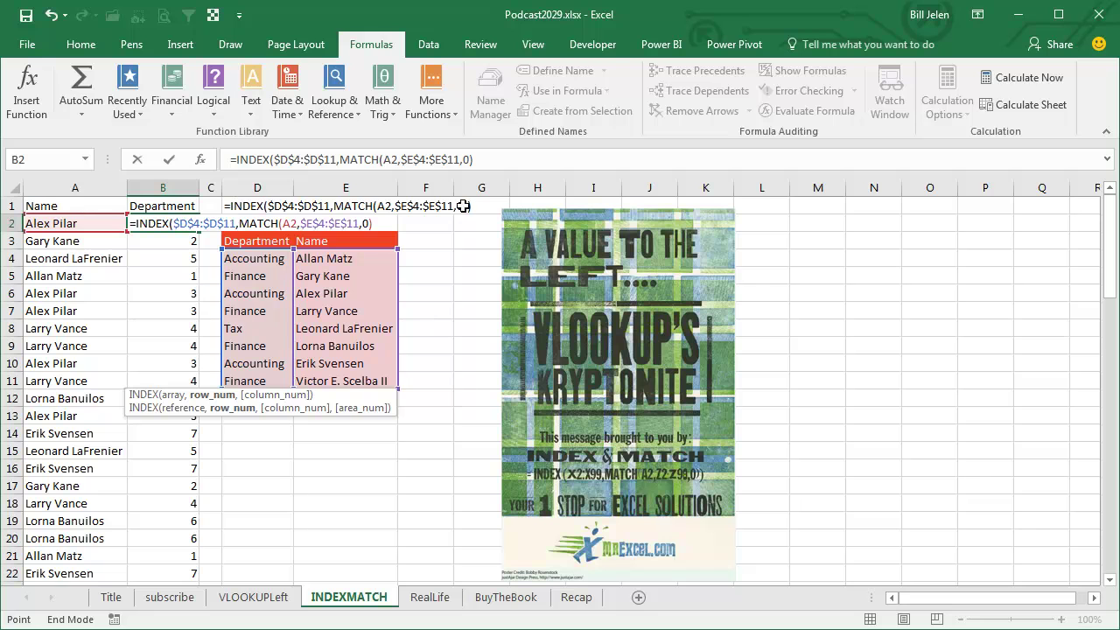
click(489, 160)
text())
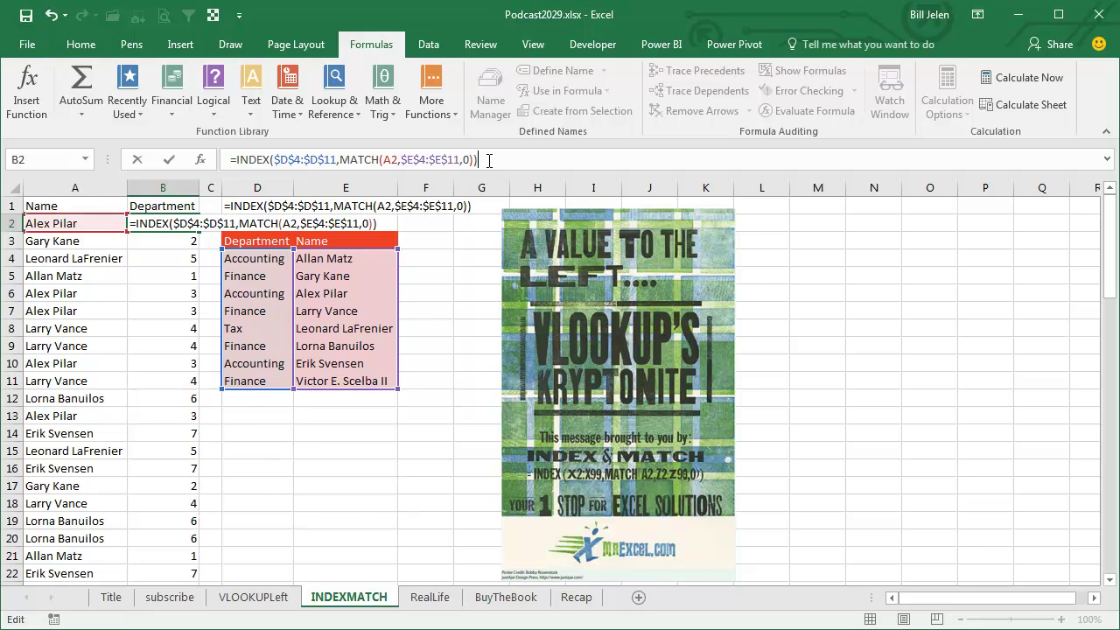
key(ctrl+Return)
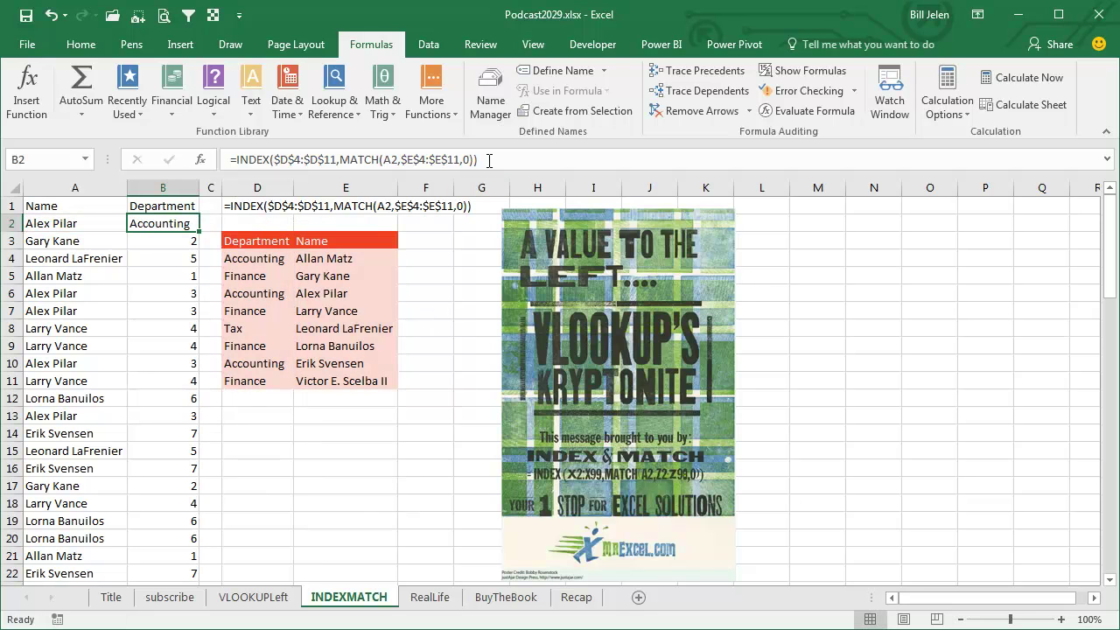
double_click(199, 230)
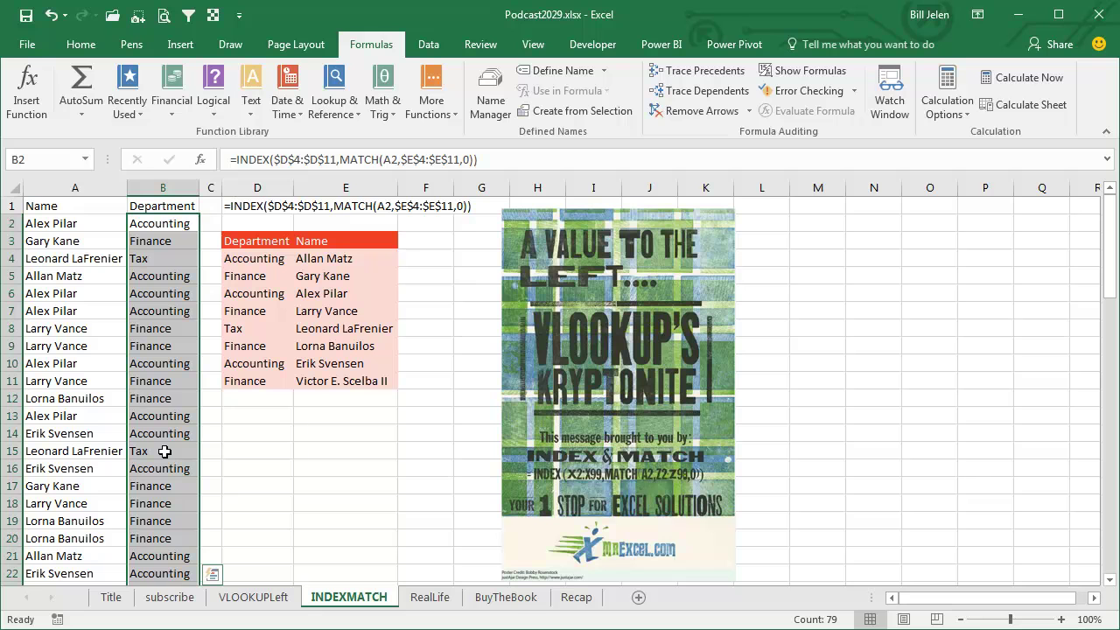
On the RealLife sheet, move the lookup table's Department column to the right of Name.
click(430, 596)
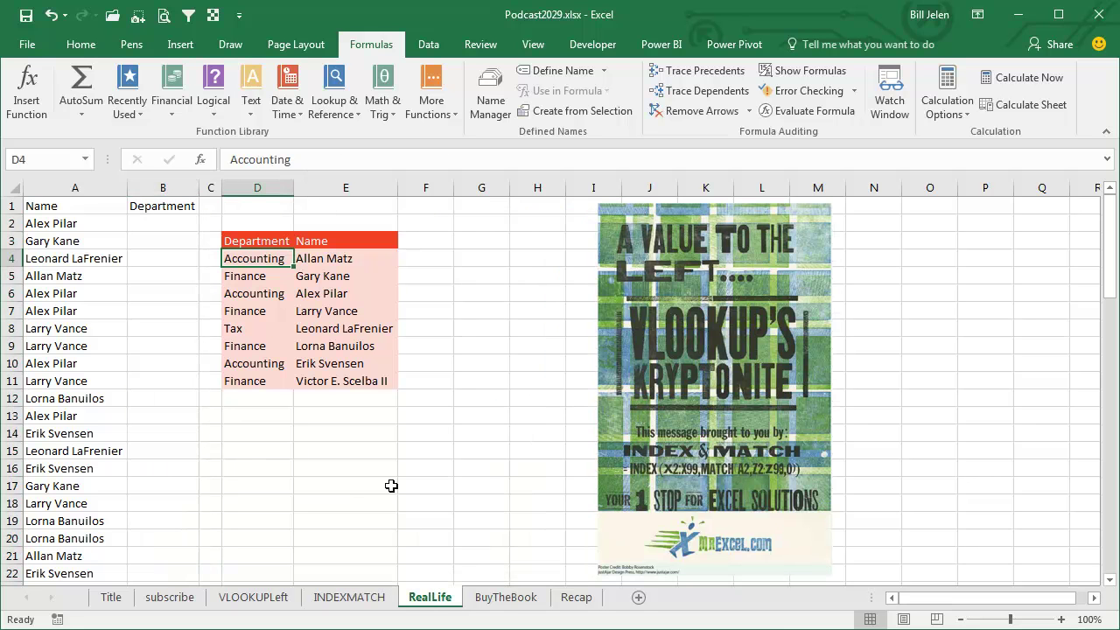
key(Up)
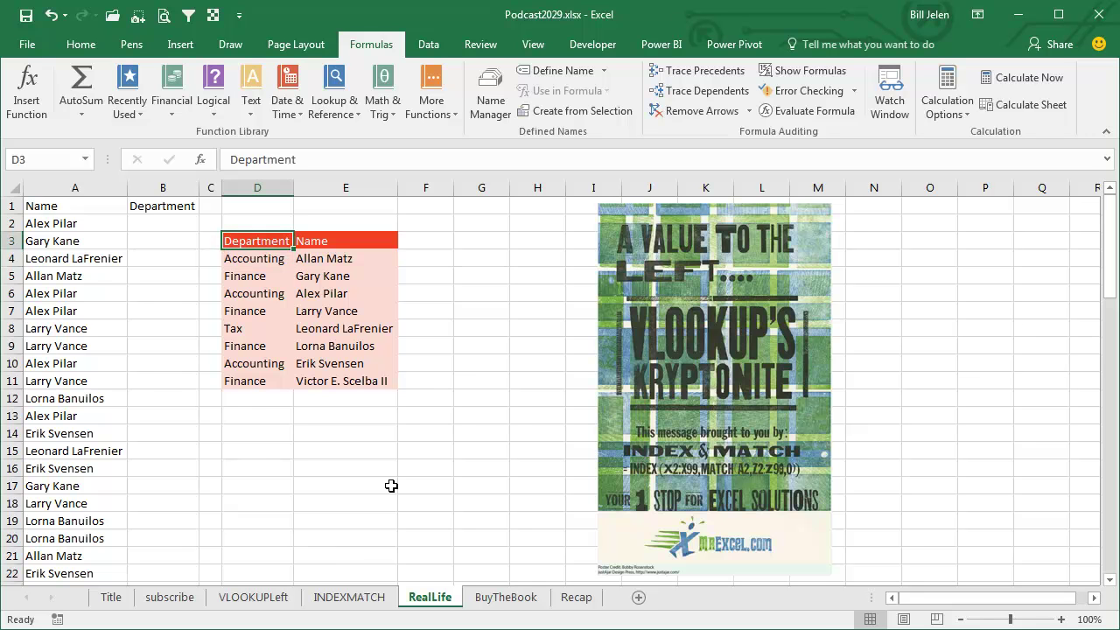
key(ctrl+shift+Down)
key(ctrl+x)
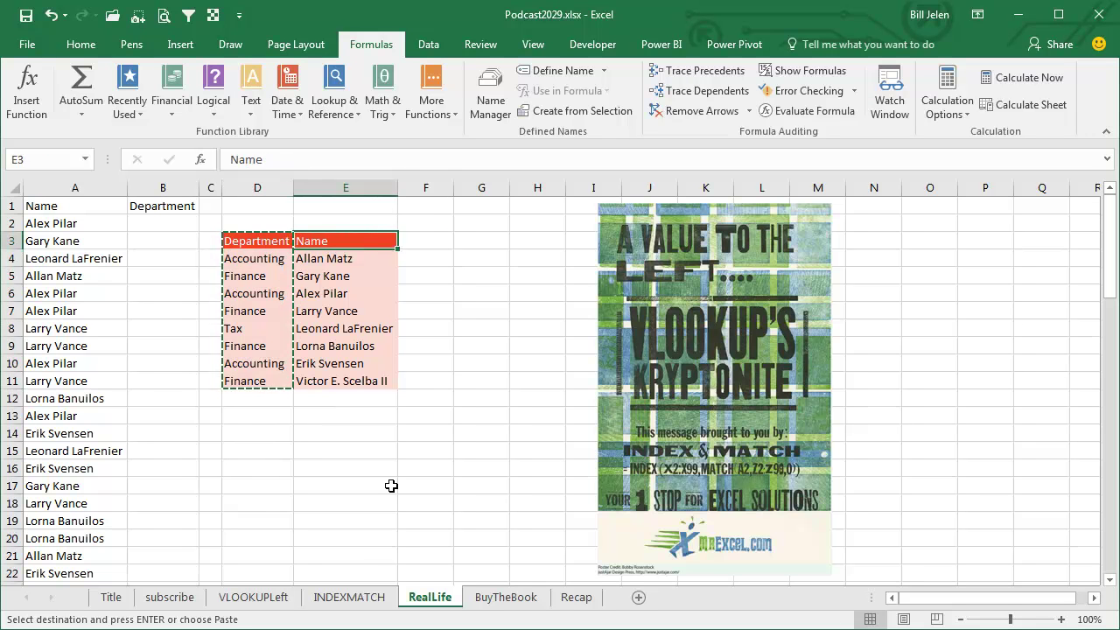
key(Right)
key(Right)
key(Return)
Enter =VLOOKUP(A2,$E$4:$F$11,2,0) in B2 and fill it down the Department column.
key(Left)
key(Left)
key(Up)
key(Left)
key(Left)
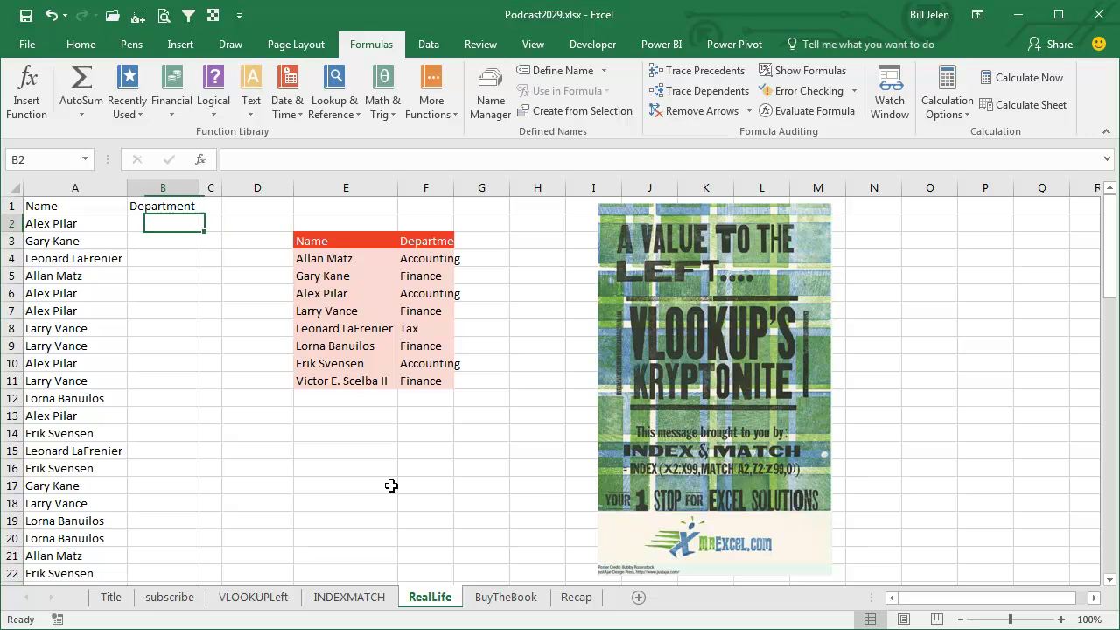
text(=vl)
key(Tab)
key(Left)
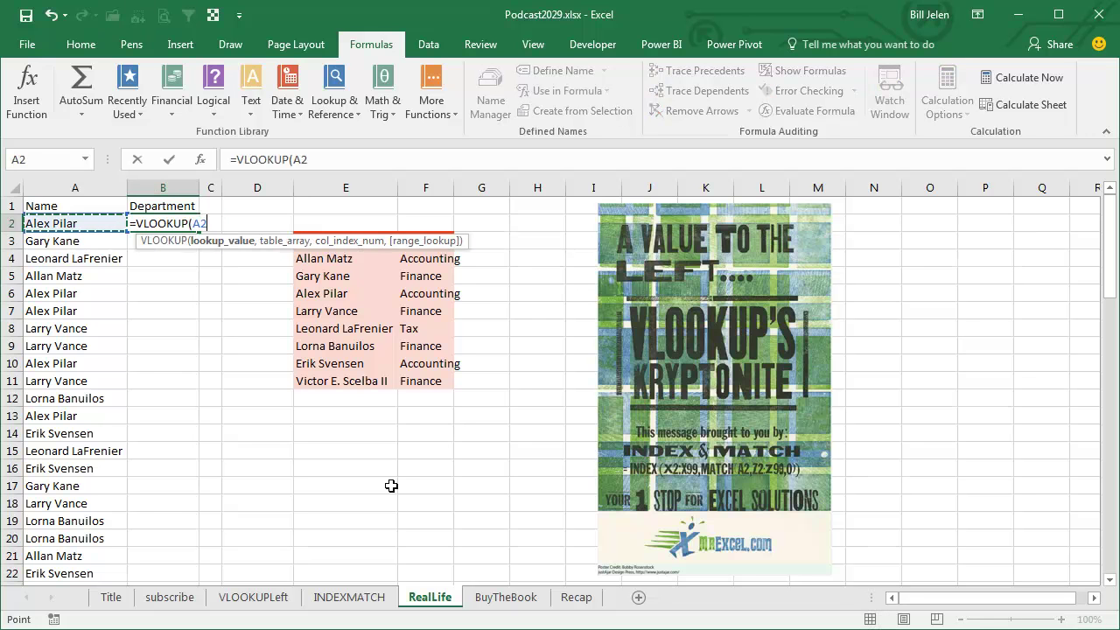
text(,)
key(Right)
key(Down)
key(Down)
key(Right)
key(Right)
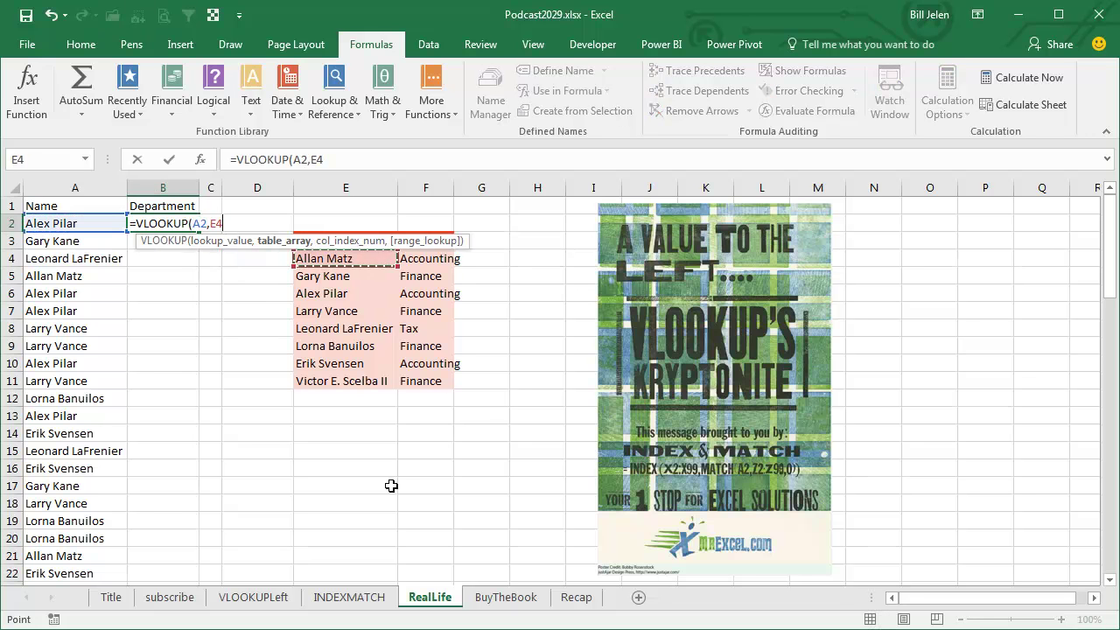
key(shift+Right)
key(ctrl+shift+Down)
key(F4)
text(,2,0))
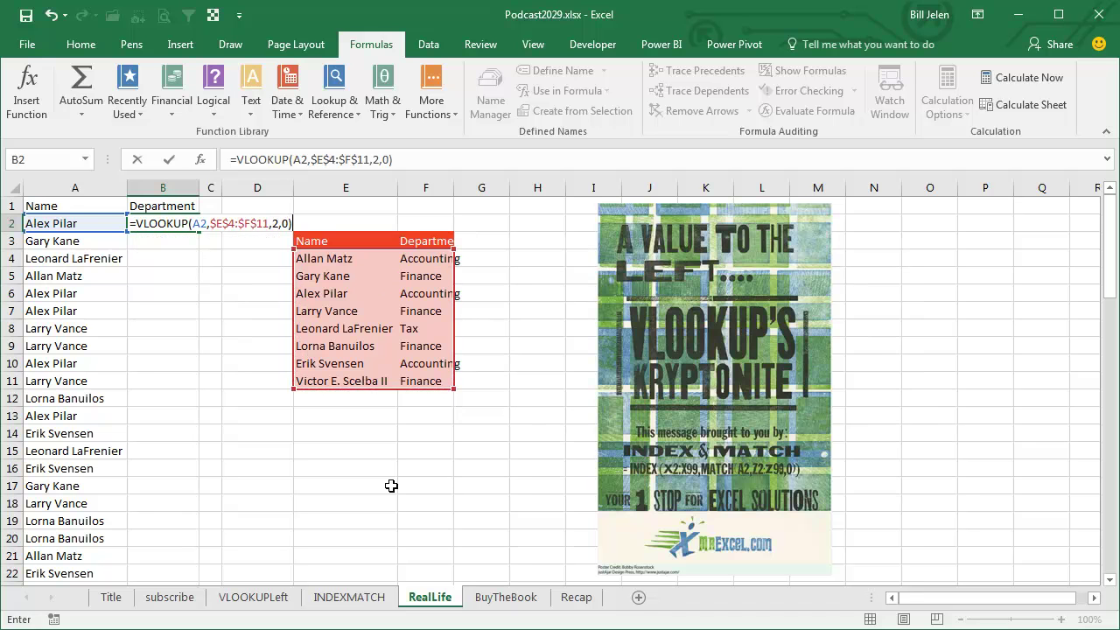
key(ctrl+Return)
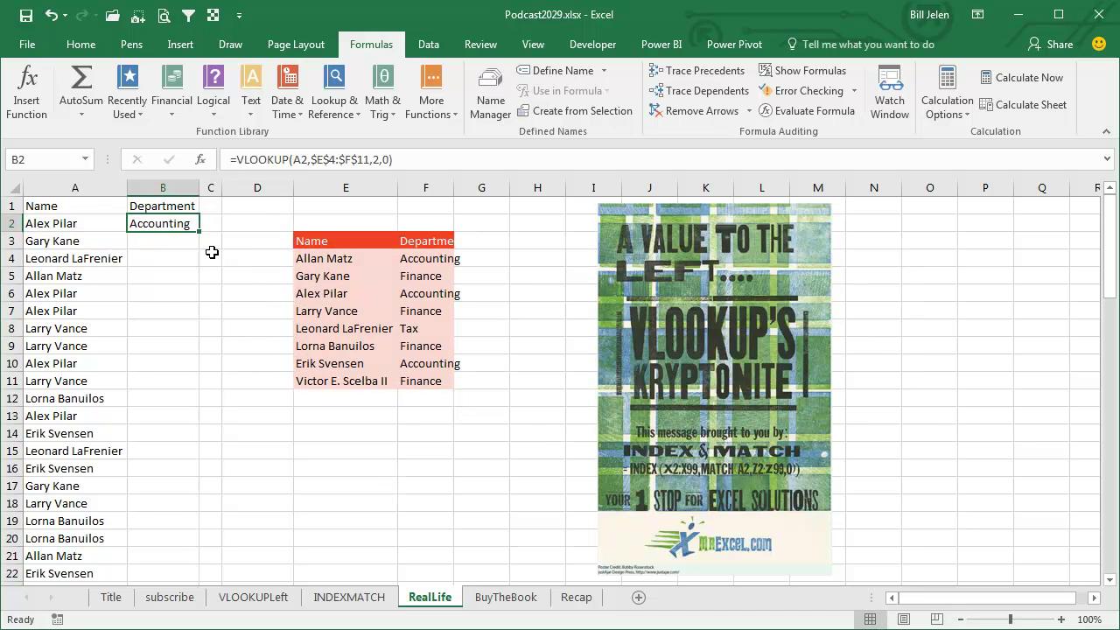
double_click(201, 231)
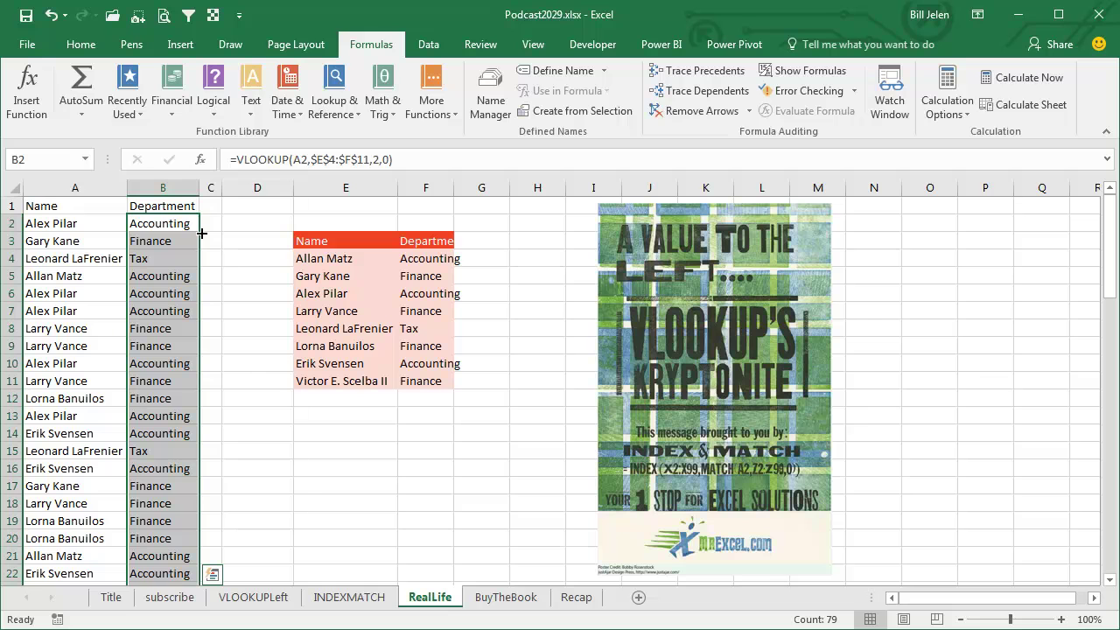
Switch to the BuyTheBook sheet.
click(505, 598)
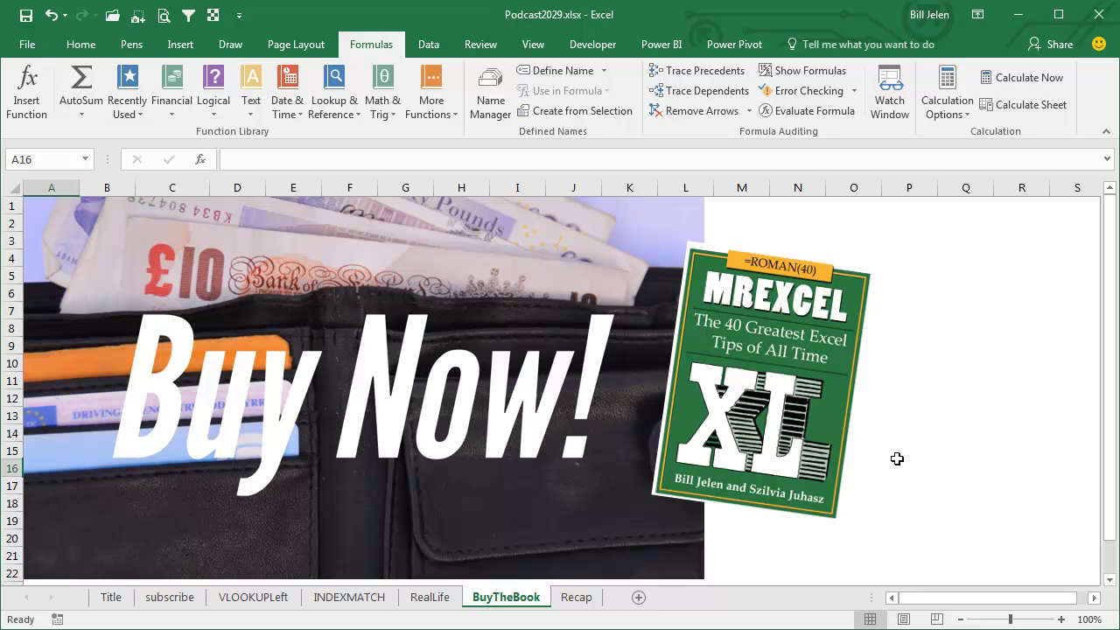
Switch to the Recap sheet.
click(581, 599)
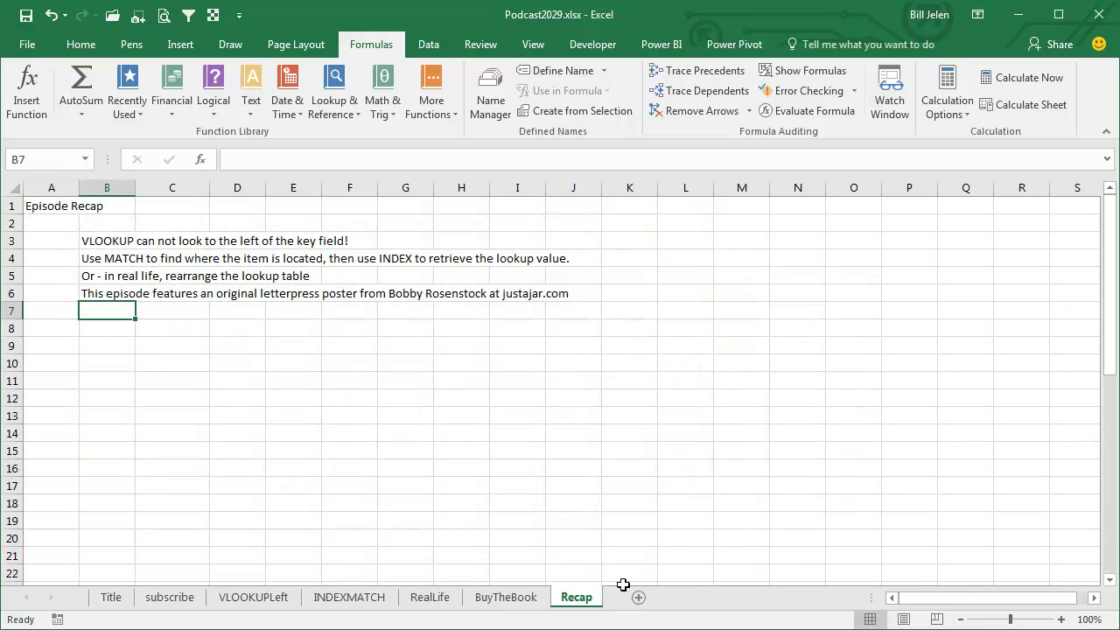